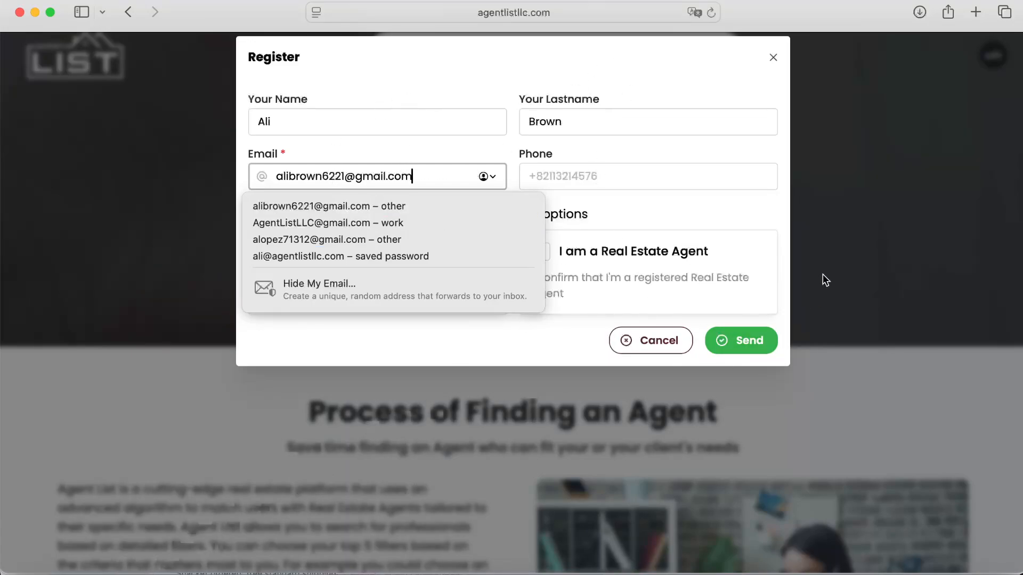
Step: Close the registration form and open the agent's My profile page from the agent home dashboard
click(771, 60)
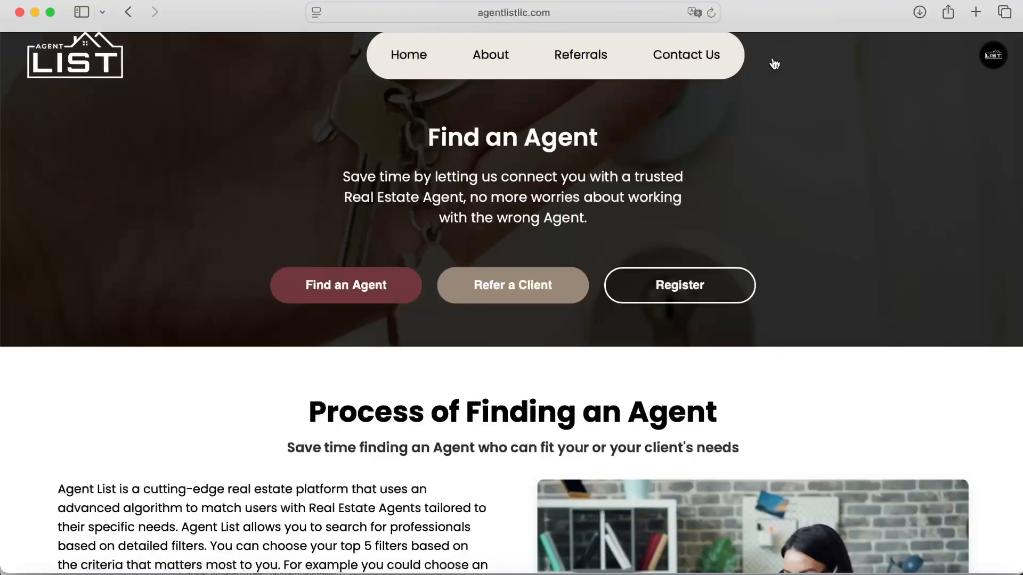
click(996, 56)
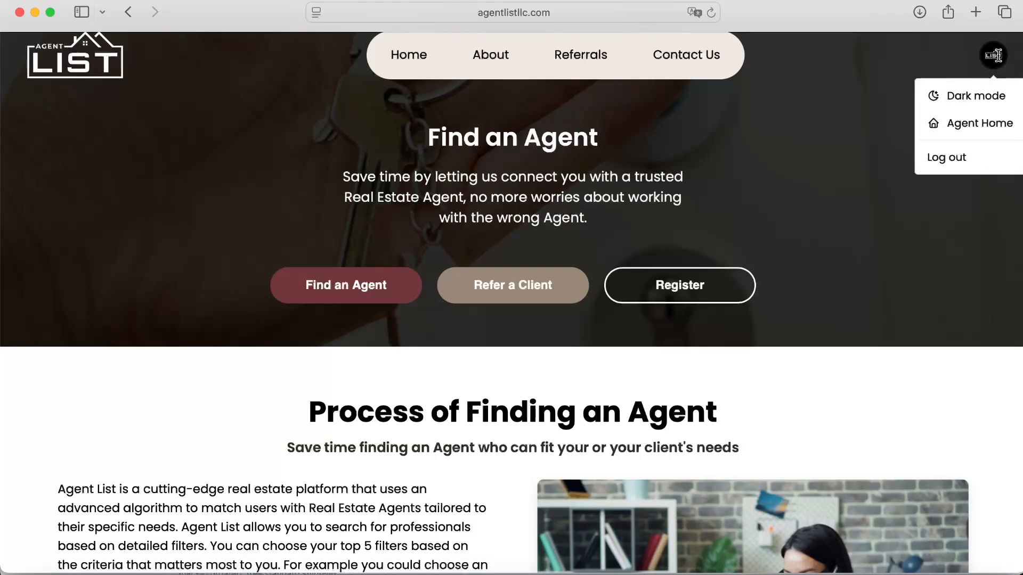
click(978, 125)
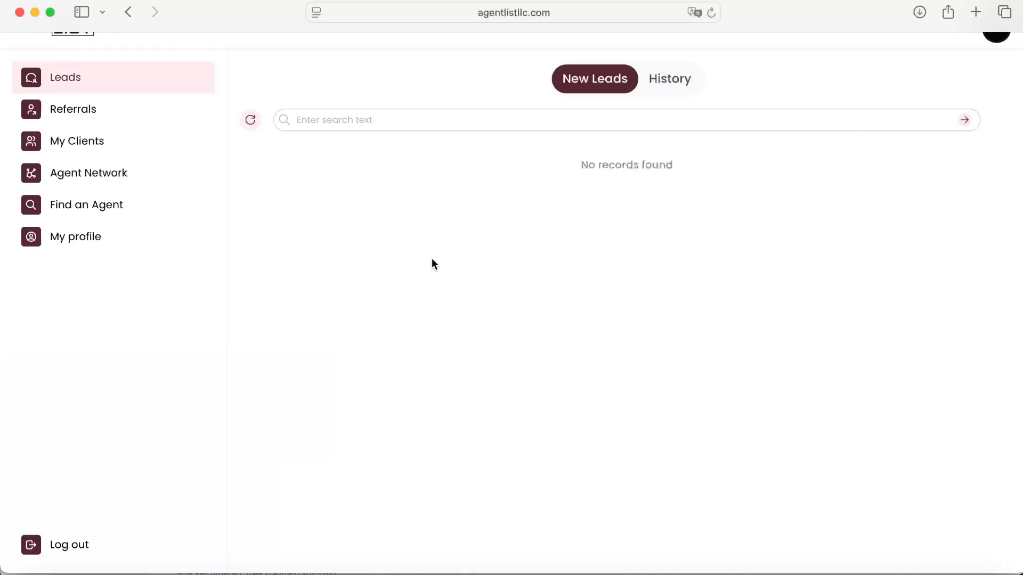
click(97, 240)
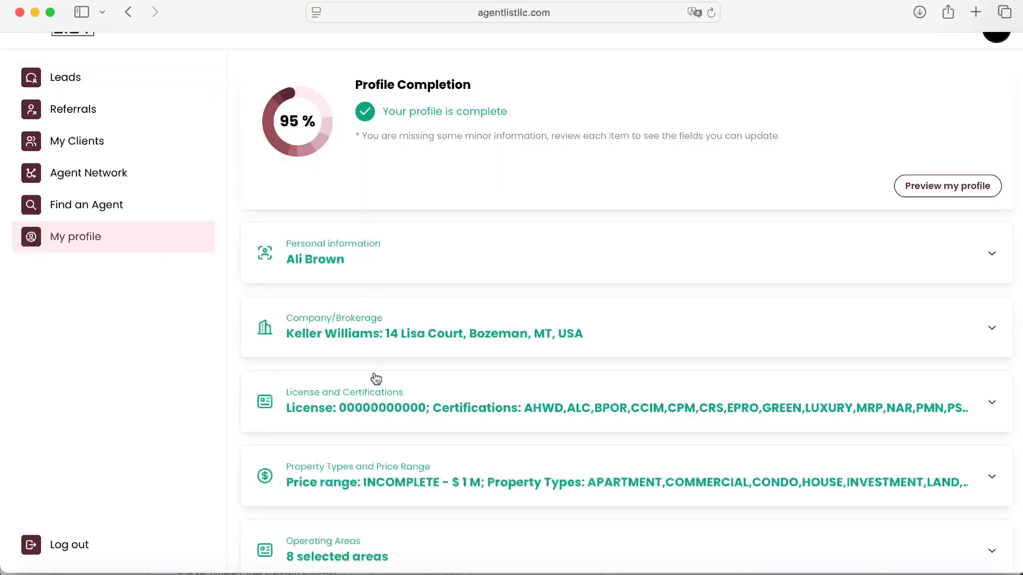
Step: Scroll through the profile sections to review what information the profile contains
scroll(377, 414, down, 5)
scroll(376, 415, down, 2)
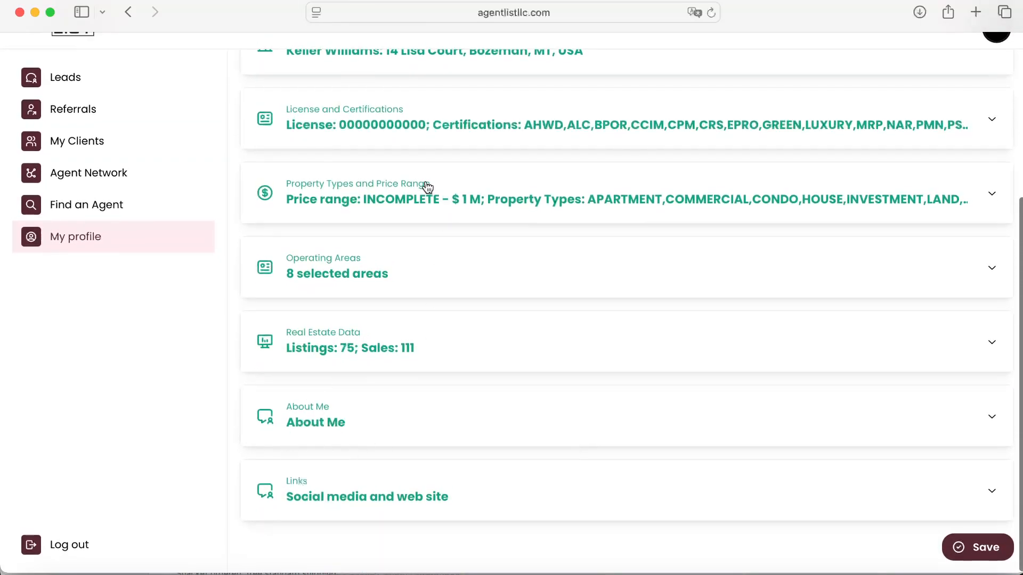
scroll(422, 190, up, 3)
scroll(393, 253, up, 1)
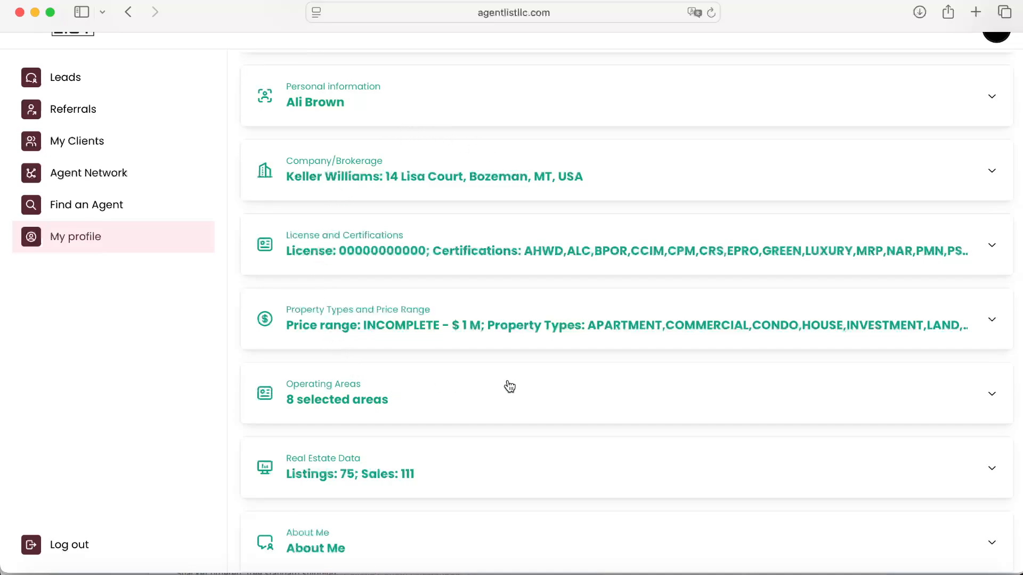
scroll(379, 241, up, 3)
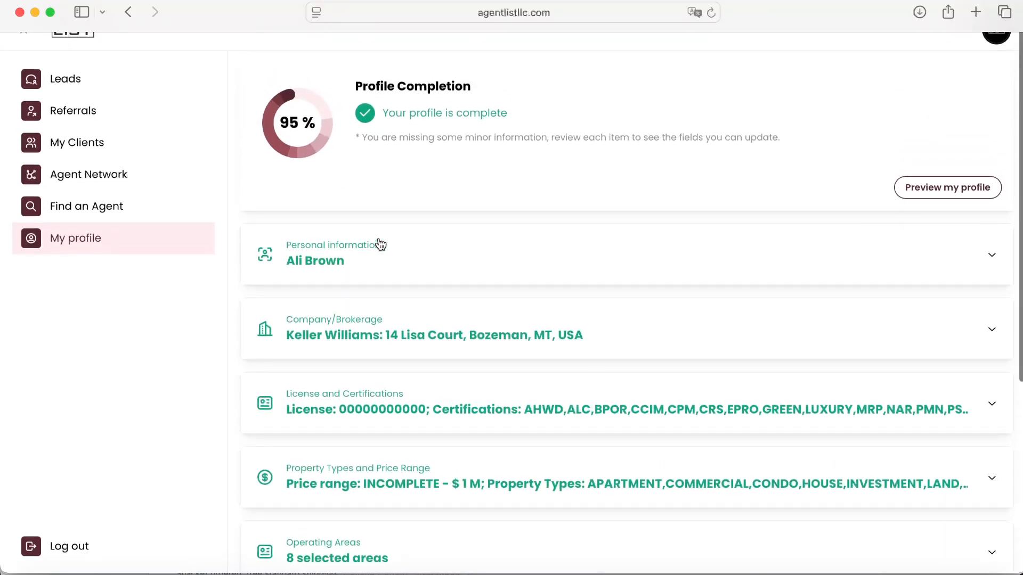
Step: Expand and review the personal information and company/brokerage sections, then collapse them again
click(312, 259)
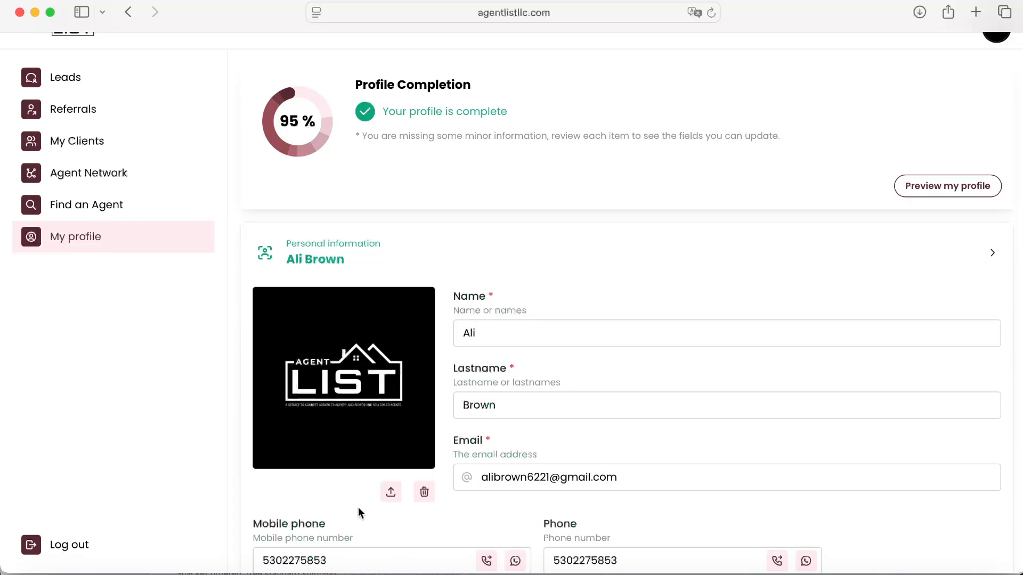
scroll(359, 512, down, 5)
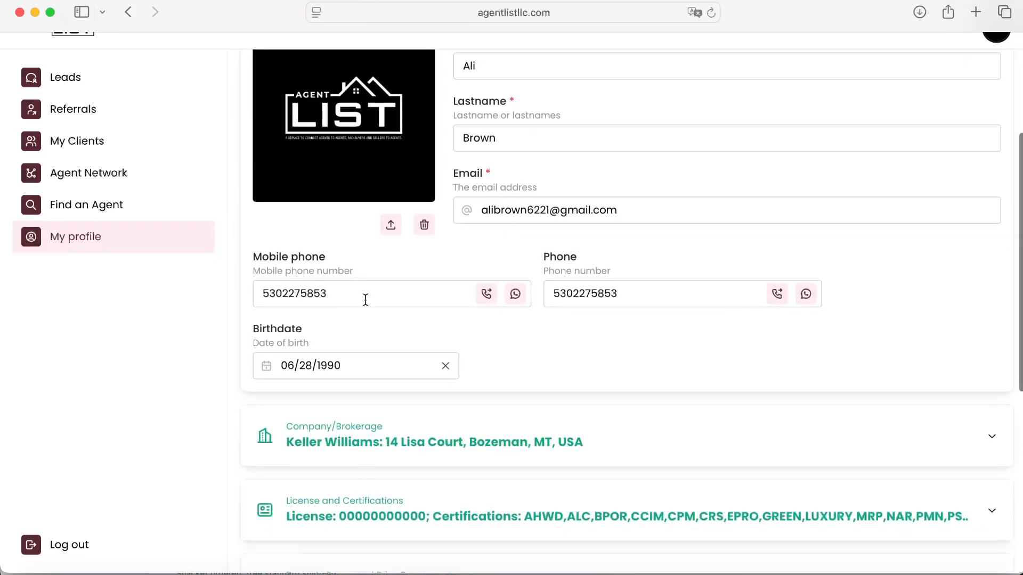
scroll(365, 300, up, 4)
click(339, 239)
scroll(341, 329, down, 1)
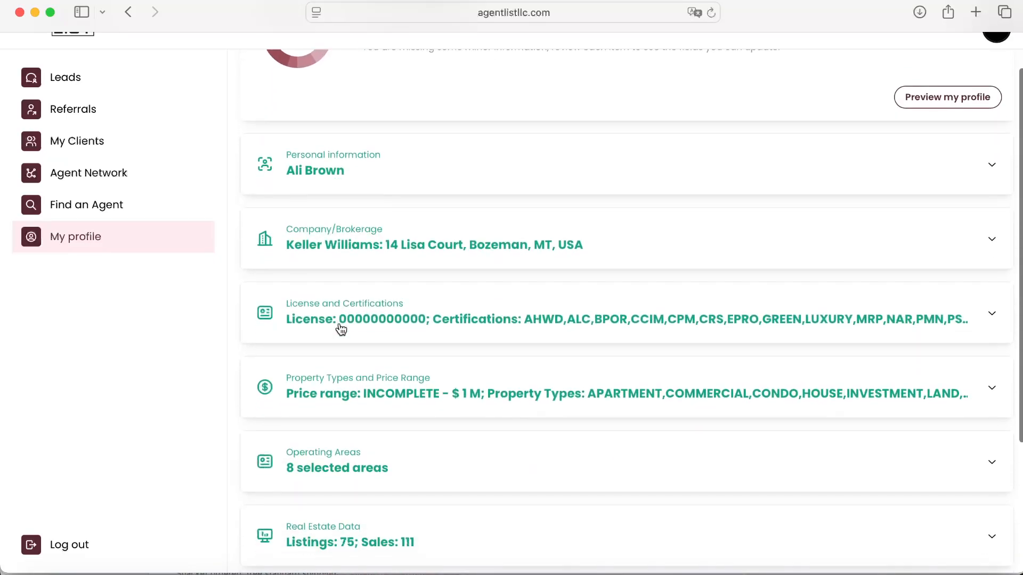
click(334, 230)
scroll(240, 397, down, 2)
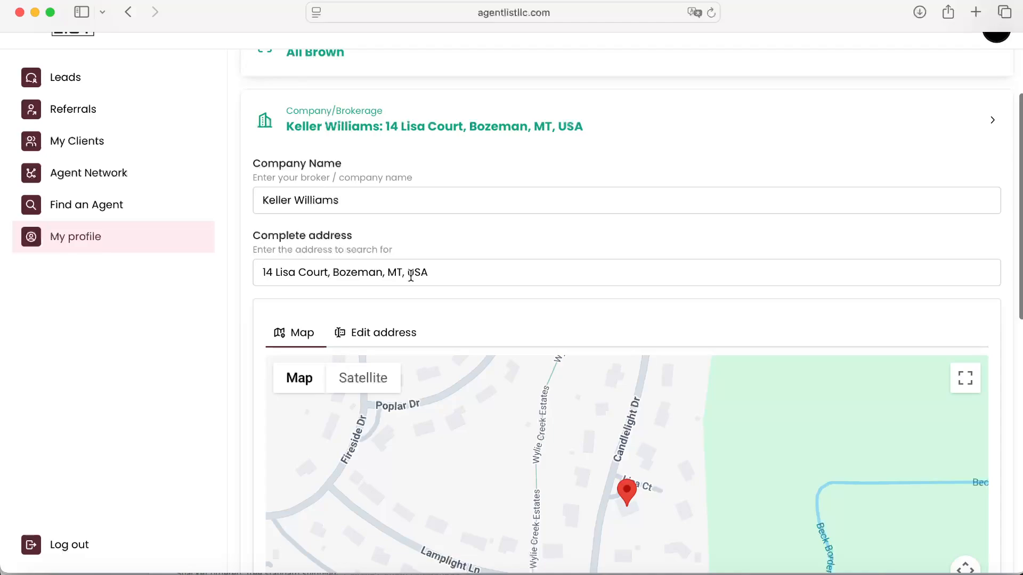
click(311, 118)
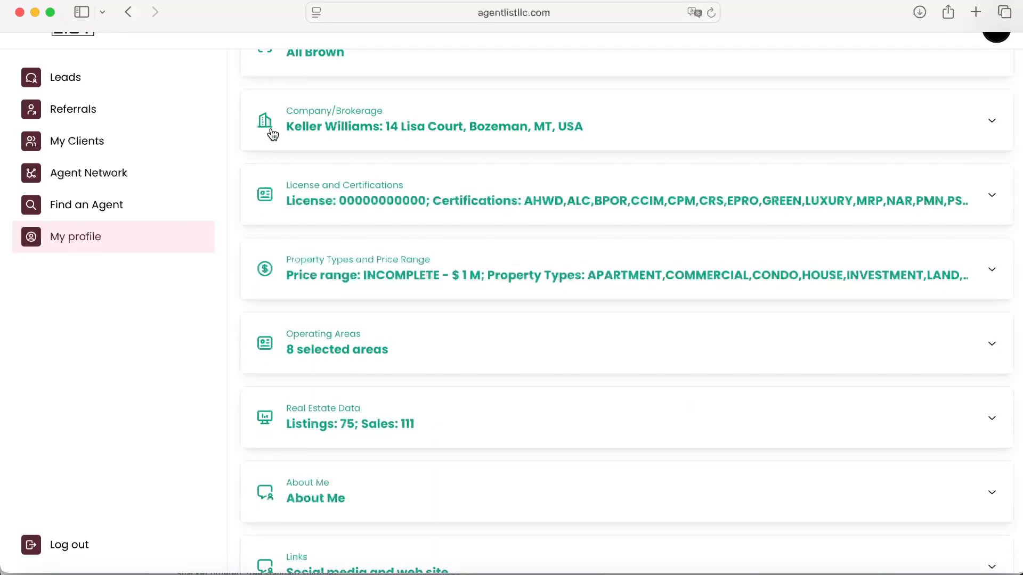
Step: Expand the license and certifications section, review the certification list and its options, then collapse it
click(343, 211)
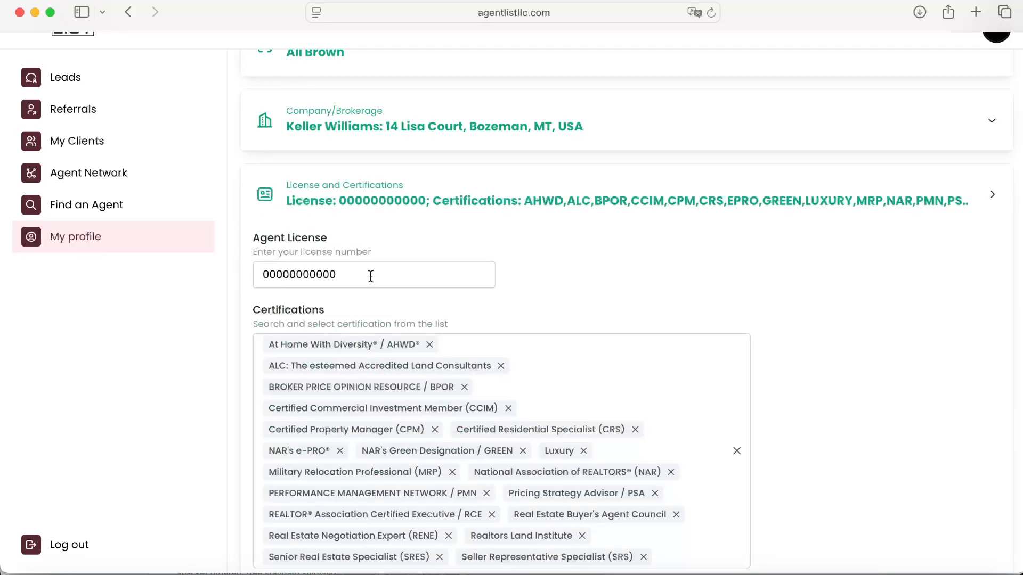
scroll(249, 369, down, 5)
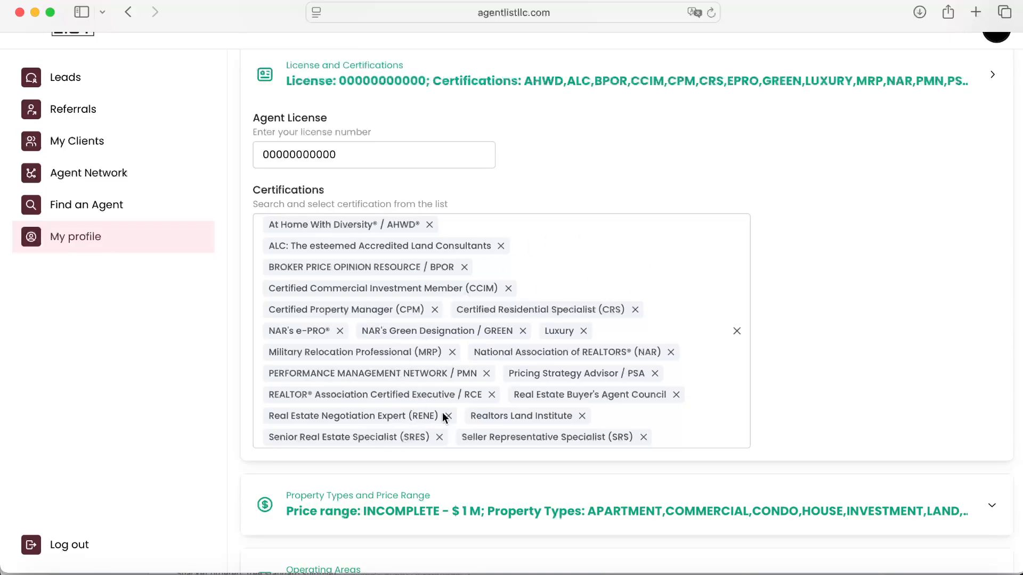
click(688, 446)
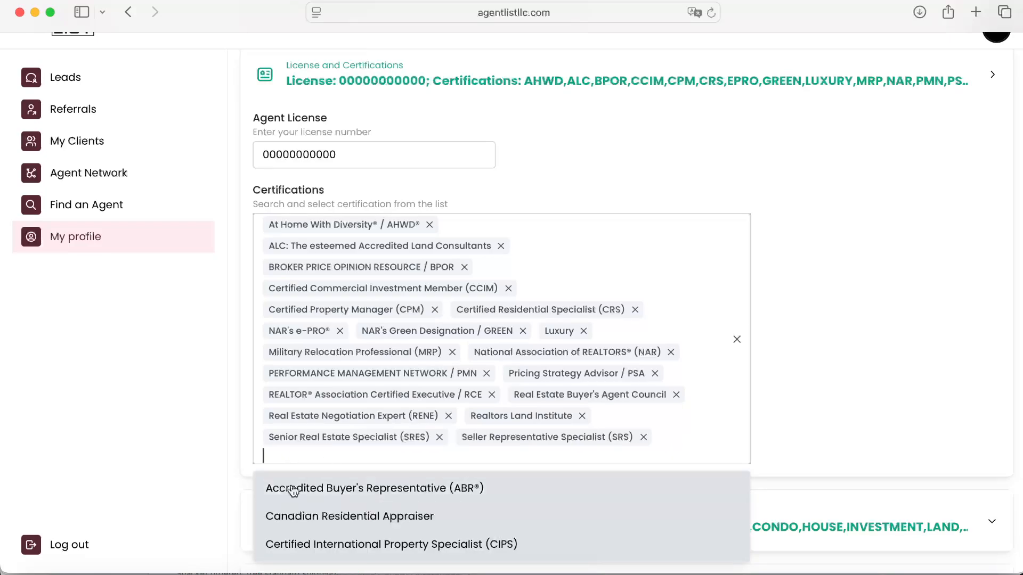
click(188, 484)
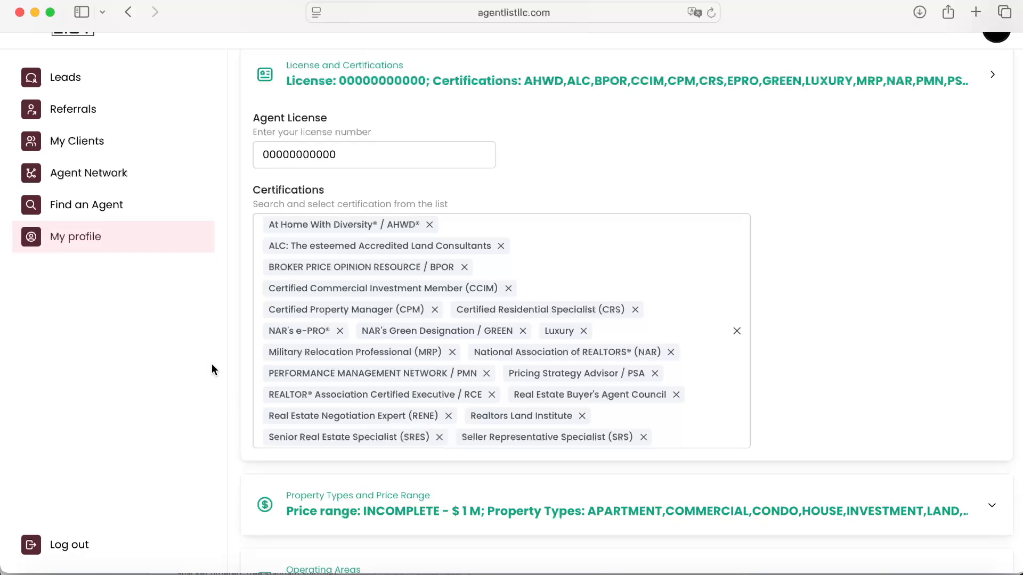
scroll(209, 357, up, 1)
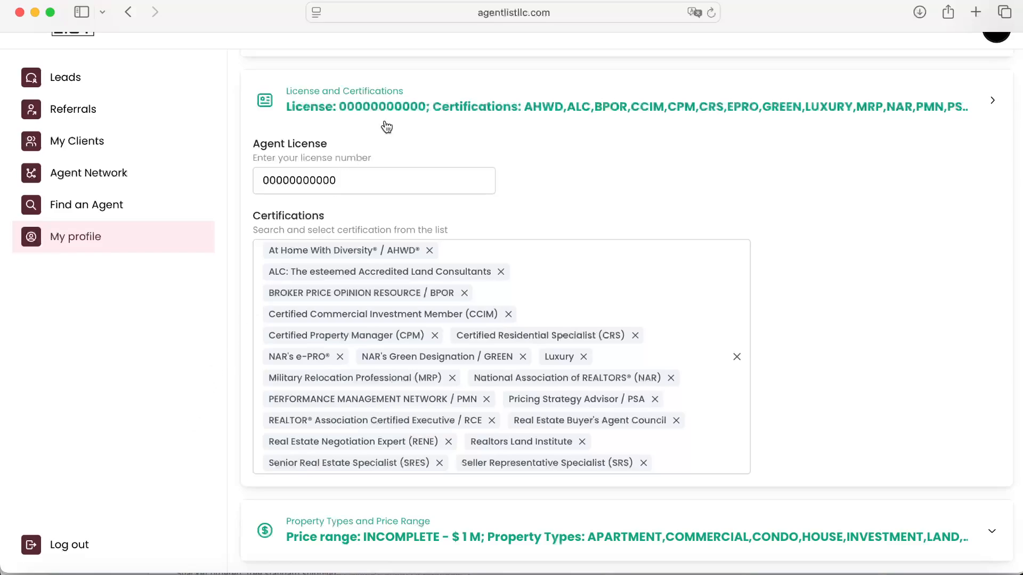
click(409, 101)
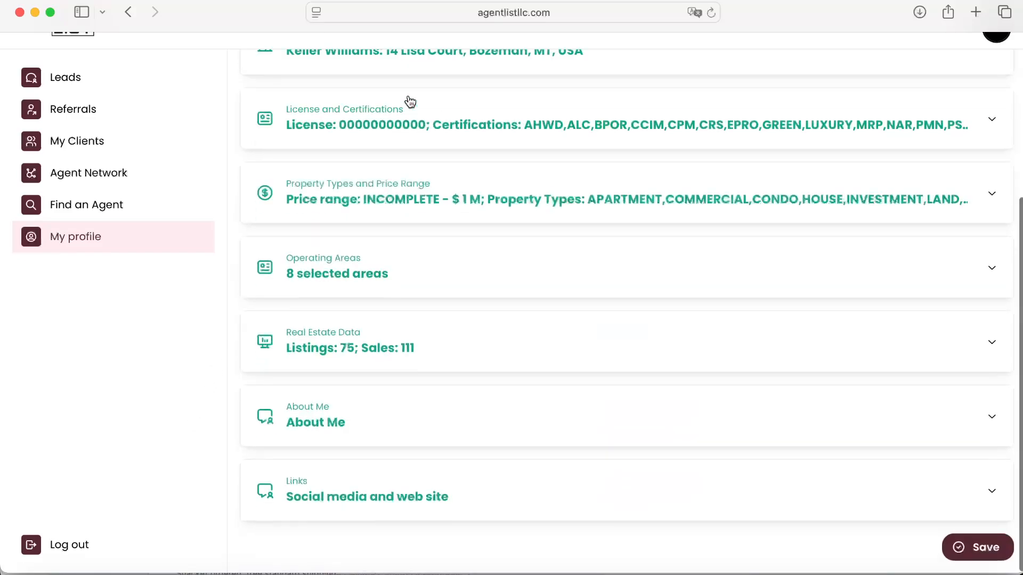
Step: Remove Townhouse, Residential and Manufactured from the property types, then add all three back
click(376, 198)
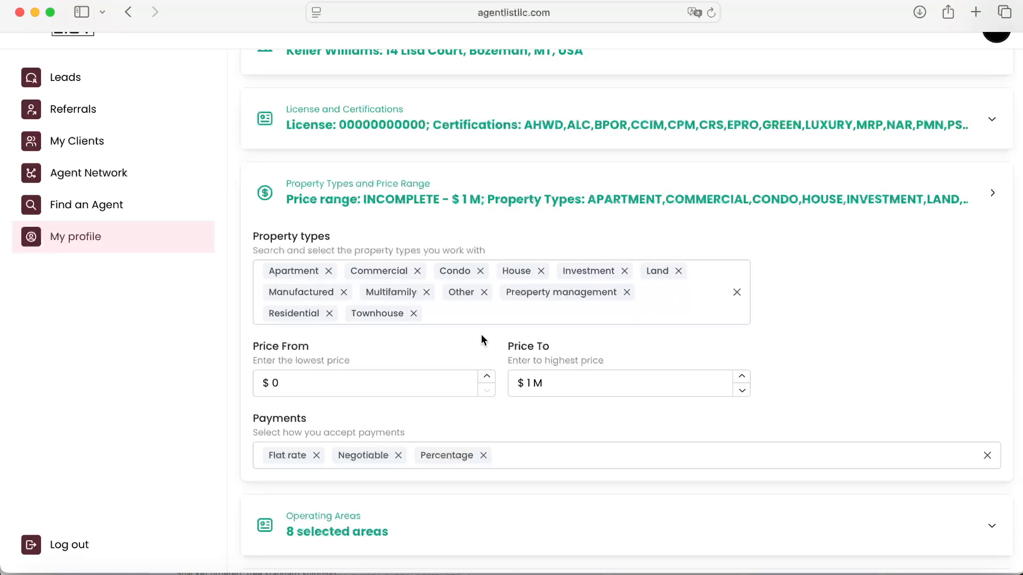
click(413, 313)
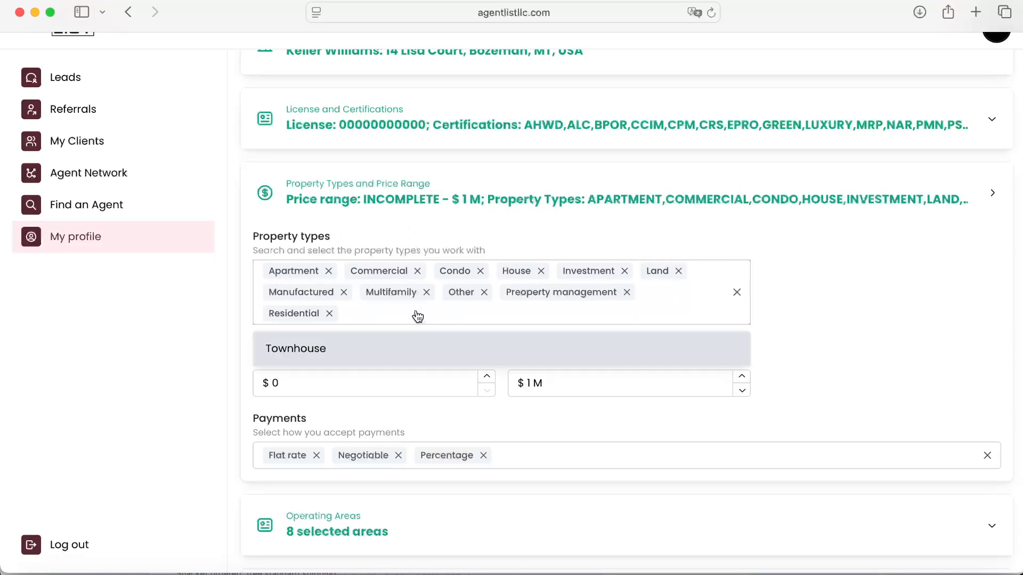
click(329, 313)
click(344, 292)
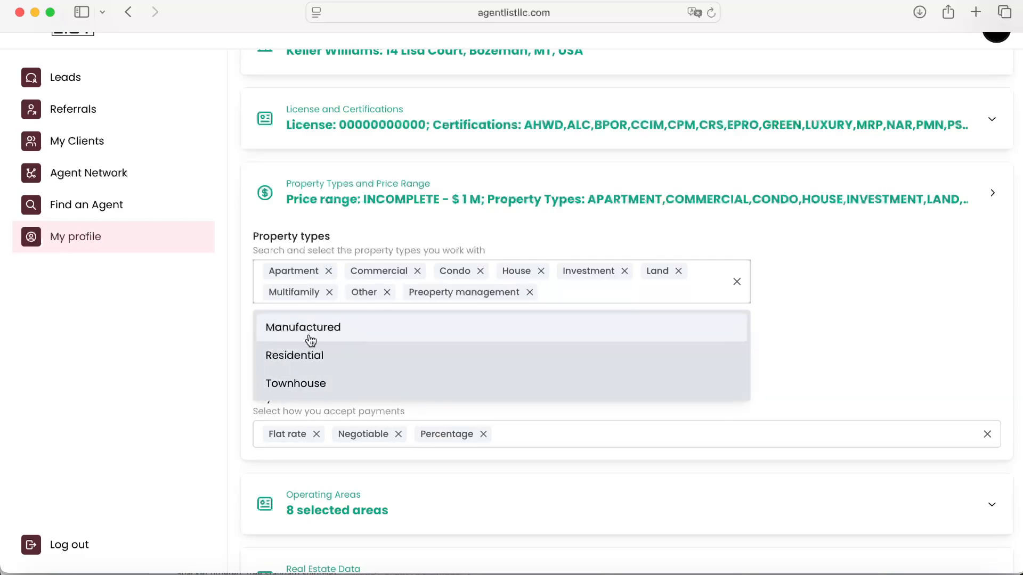
click(389, 335)
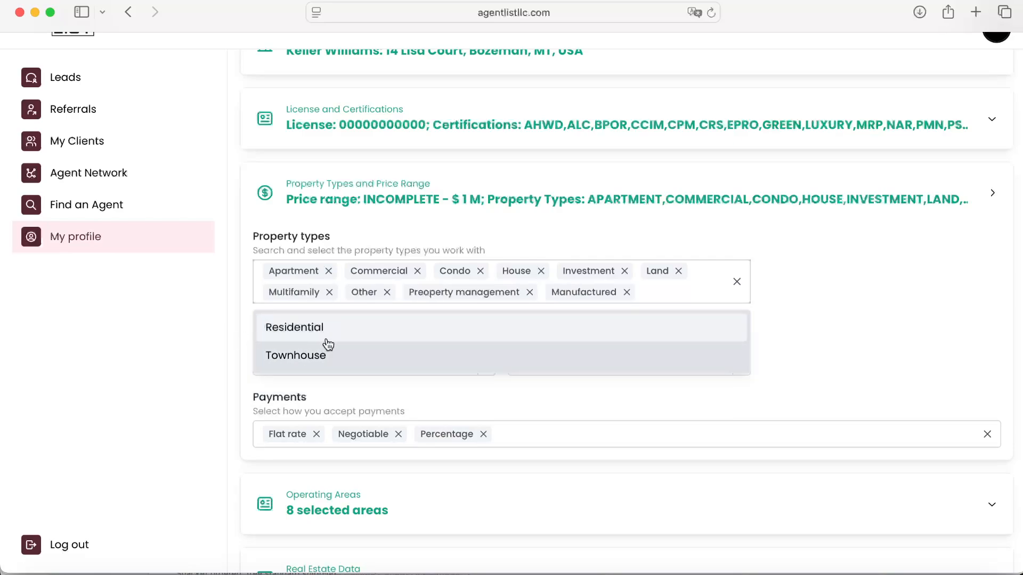
click(315, 334)
click(313, 349)
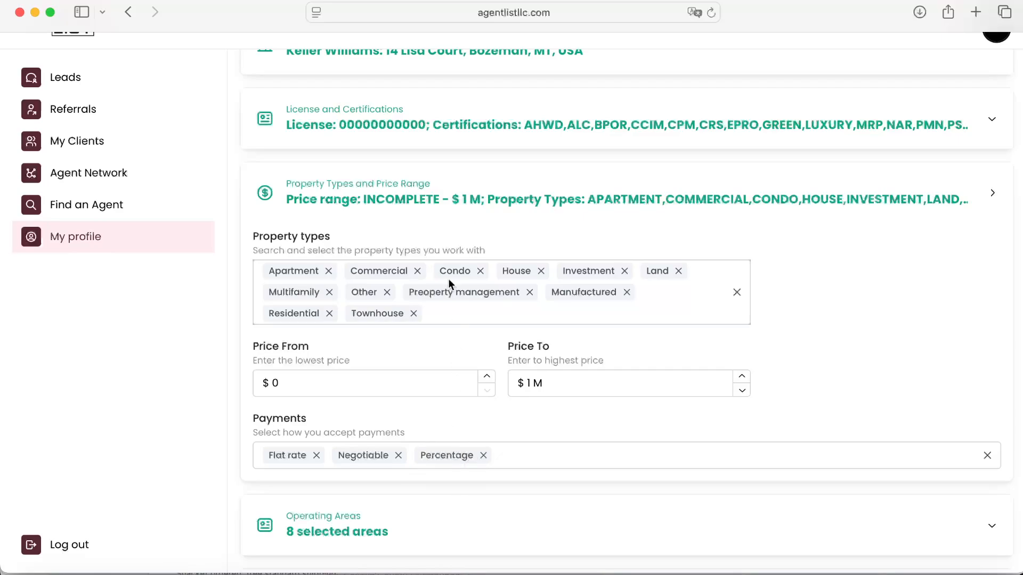
Step: Open the operating areas section and search for Bozeman, MT, USA to center the map there
click(416, 191)
click(335, 267)
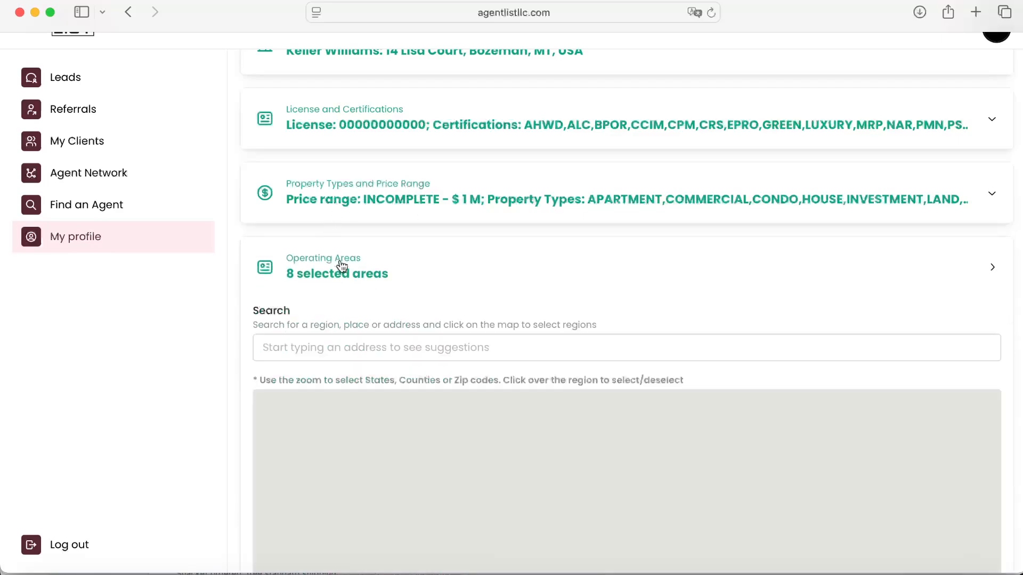
scroll(226, 413, down, 5)
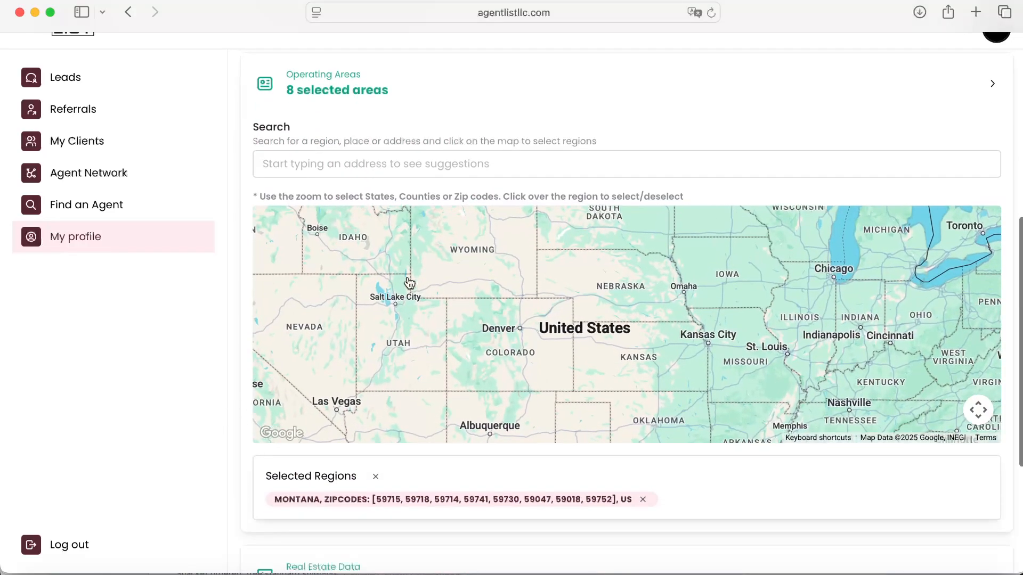
click(425, 170)
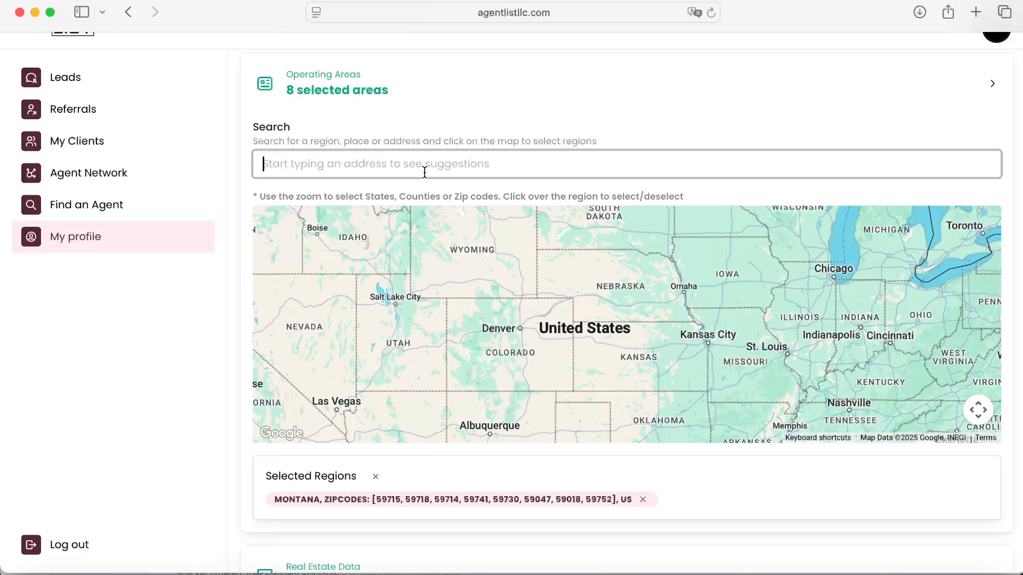
text(boz)
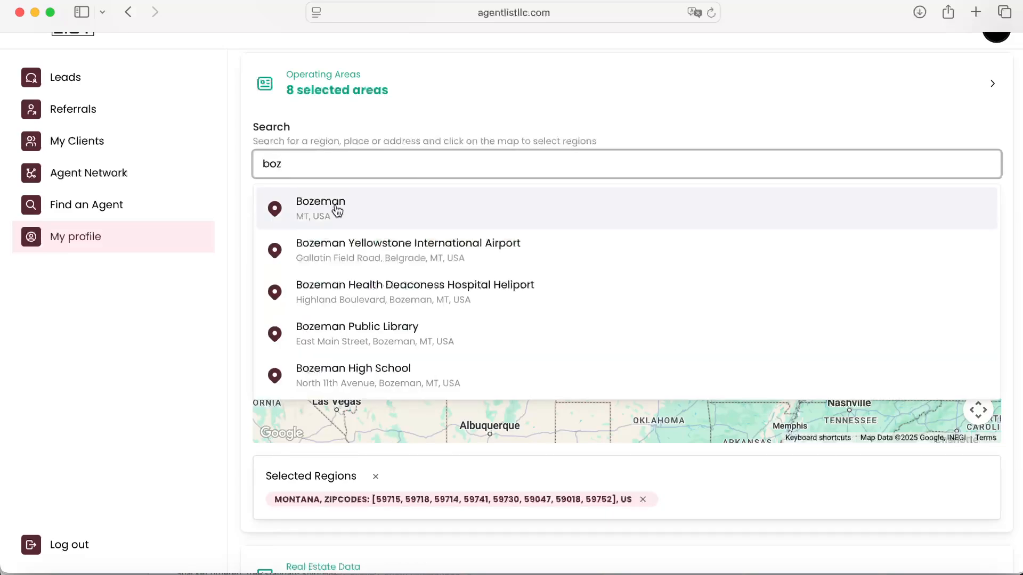
click(336, 207)
Step: Deselect all previously selected zip code regions on the map around Bozeman
click(525, 357)
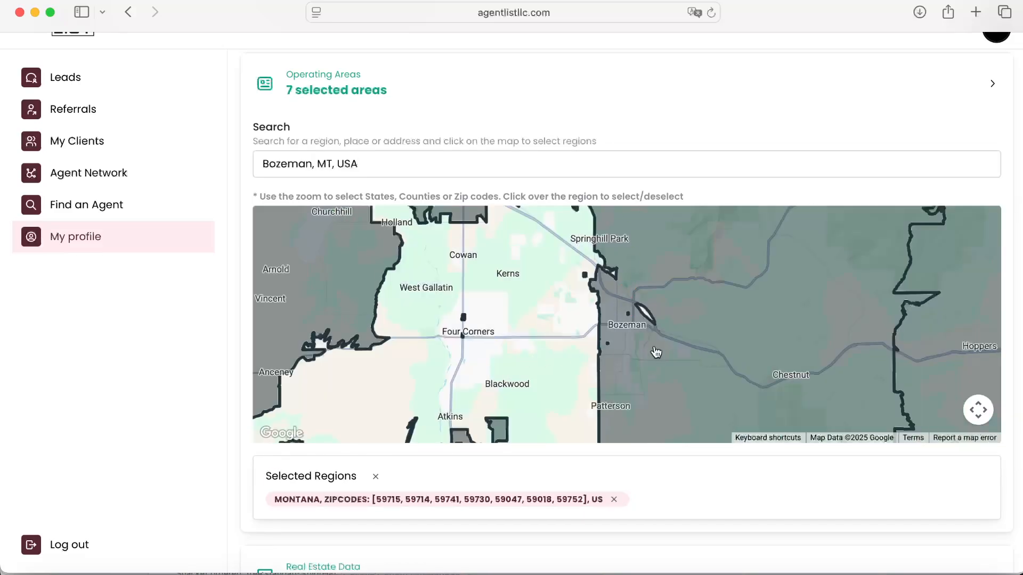
click(655, 352)
scroll(505, 321, down, 3)
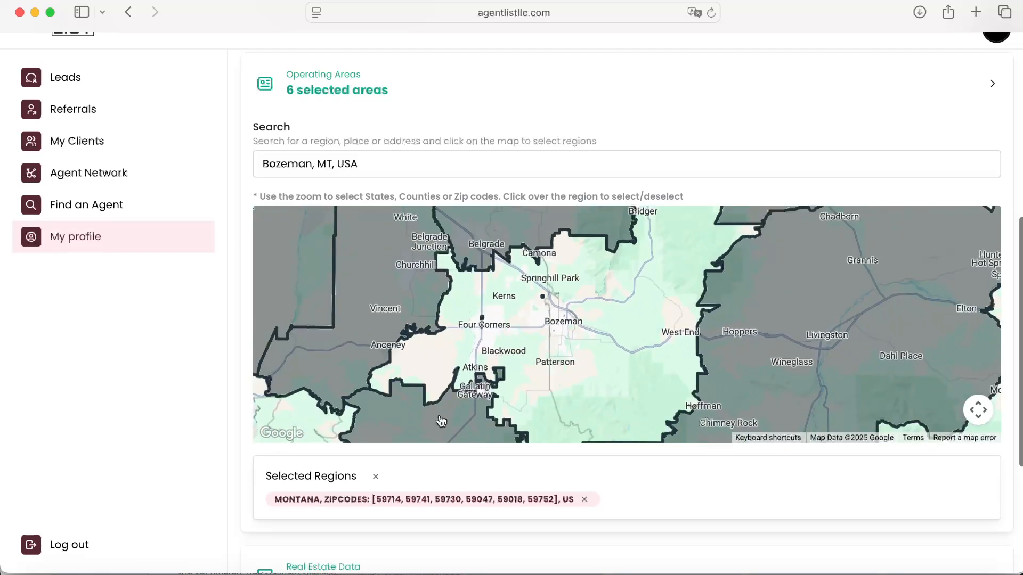
click(441, 422)
click(379, 322)
click(767, 325)
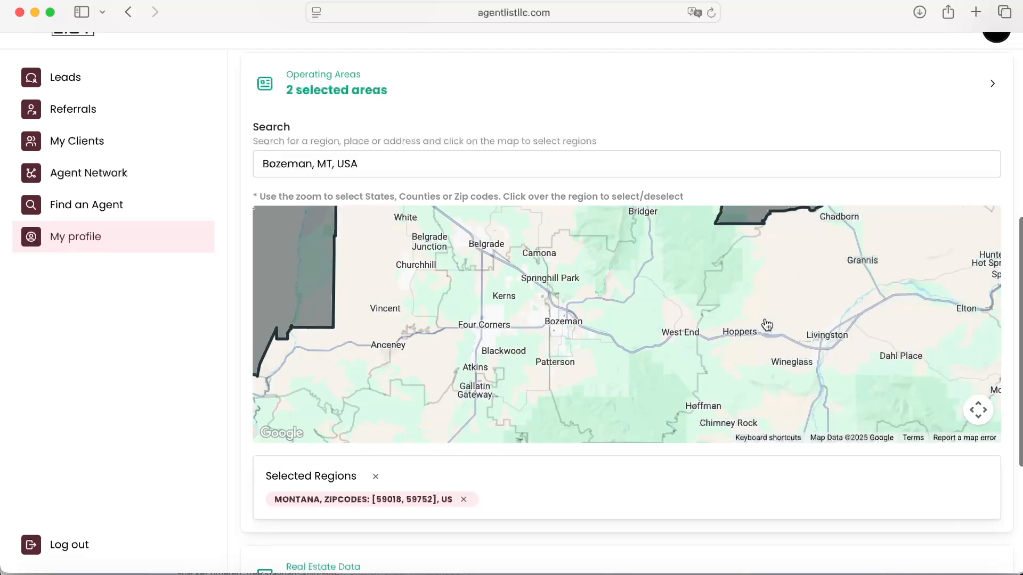
scroll(767, 325, down, 2)
click(756, 237)
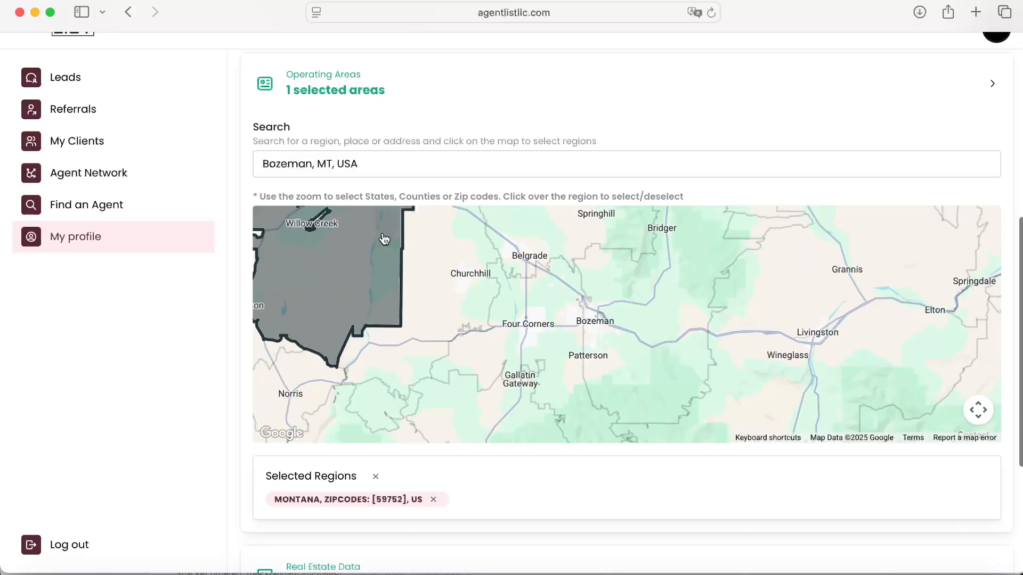
click(354, 251)
Step: Select zip codes 59718, 59715, 59714, 59741, 59730, 59047 and 59018 around Bozeman on the map
click(574, 283)
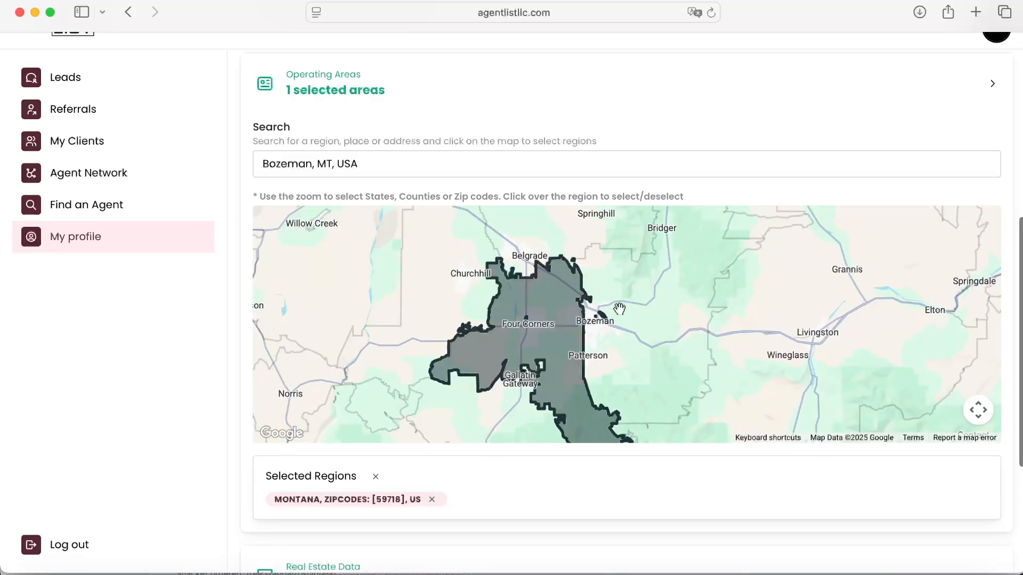
click(605, 307)
click(577, 243)
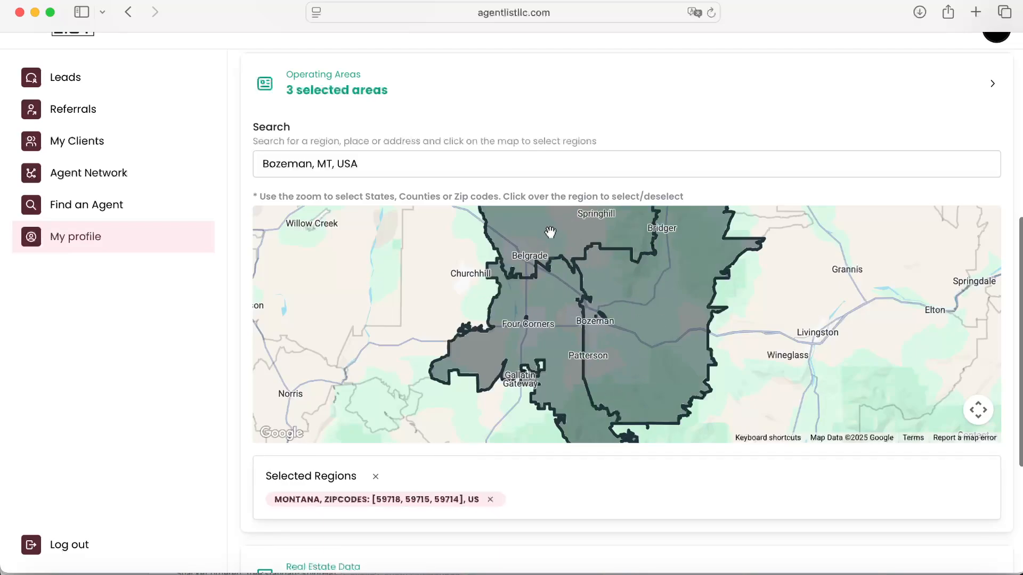
click(435, 306)
click(500, 390)
click(822, 345)
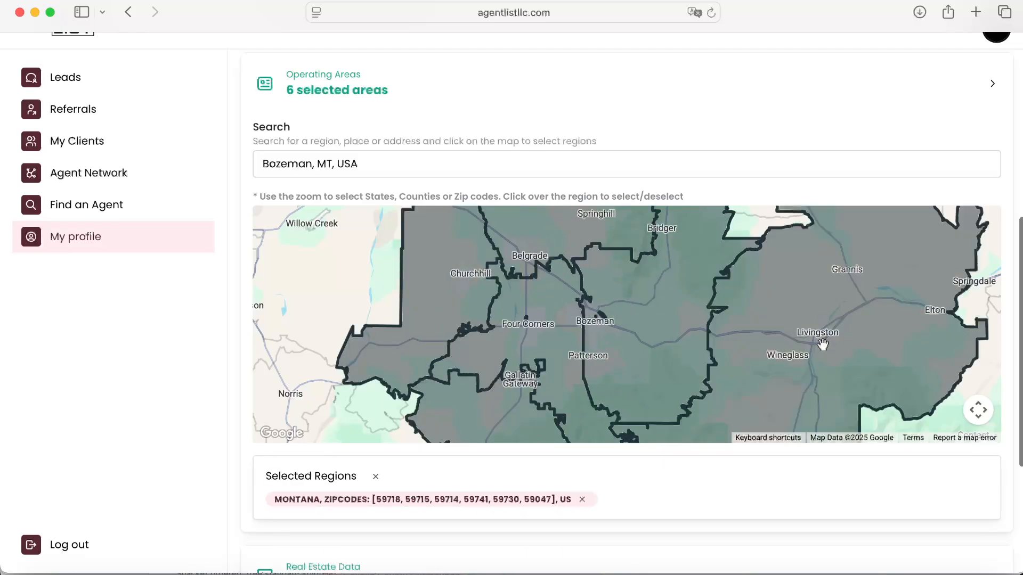
click(760, 222)
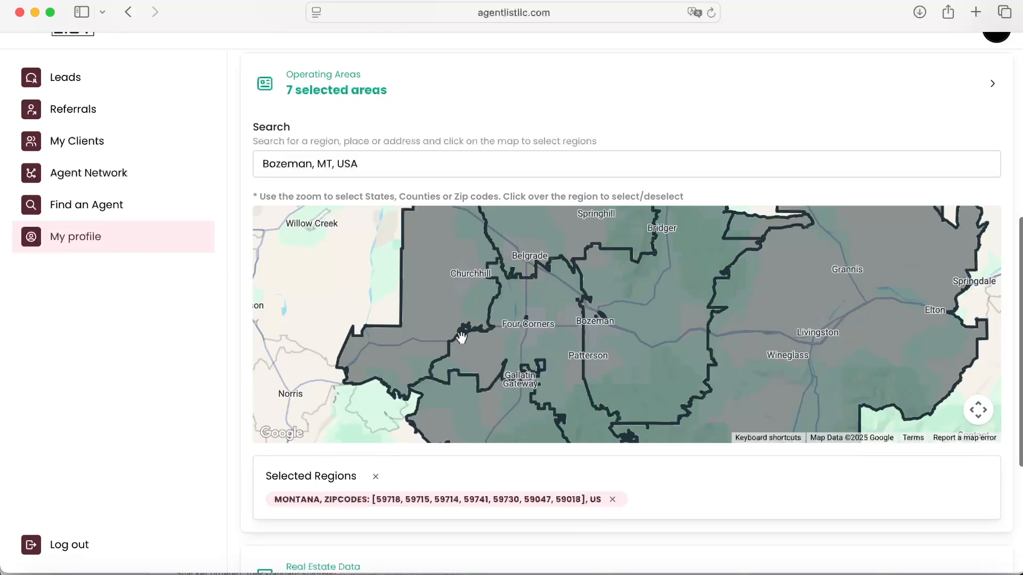
Step: Add zip codes 59752 and 59745 to the selected operating areas on the map, collapse the section and save the profile
click(272, 271)
click(296, 366)
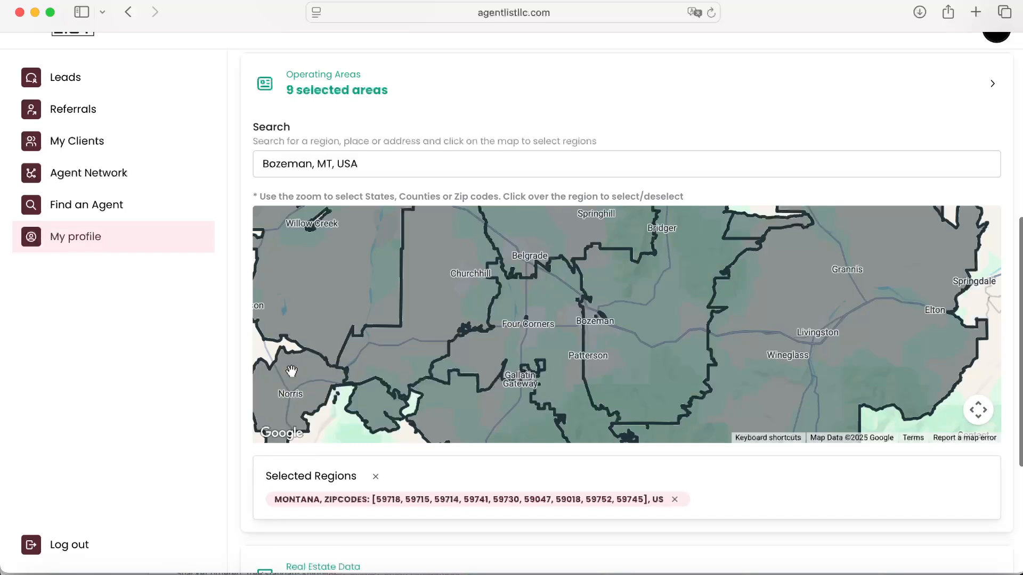
click(323, 92)
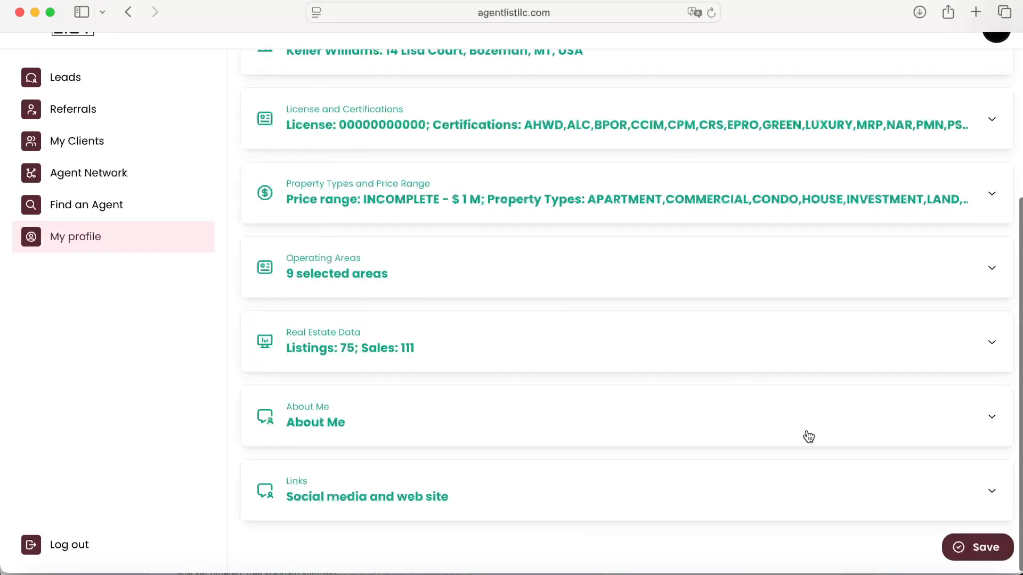
click(978, 547)
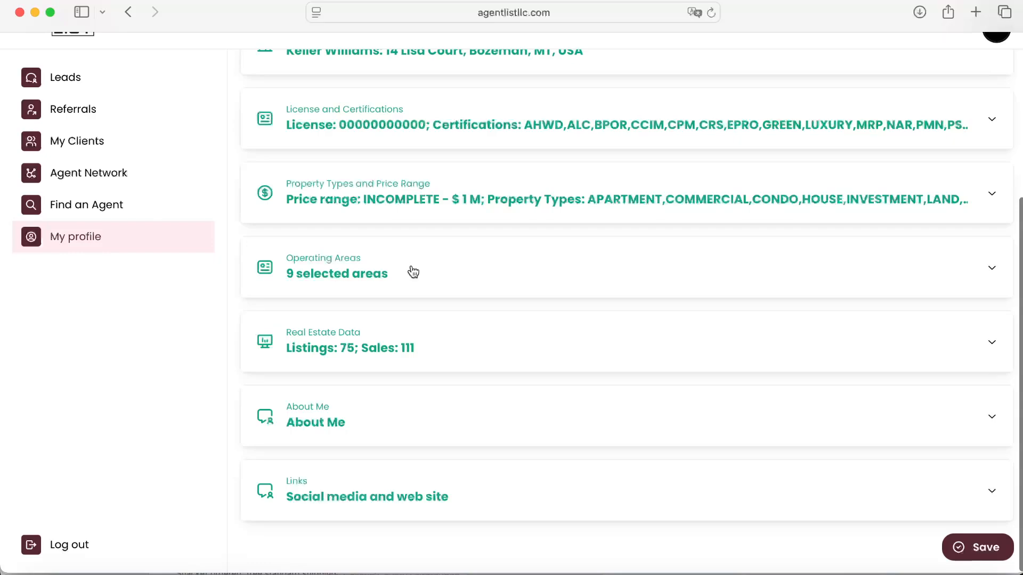
Step: Set the average listing price to $350 000 in the real estate data section, then collapse that section
click(361, 342)
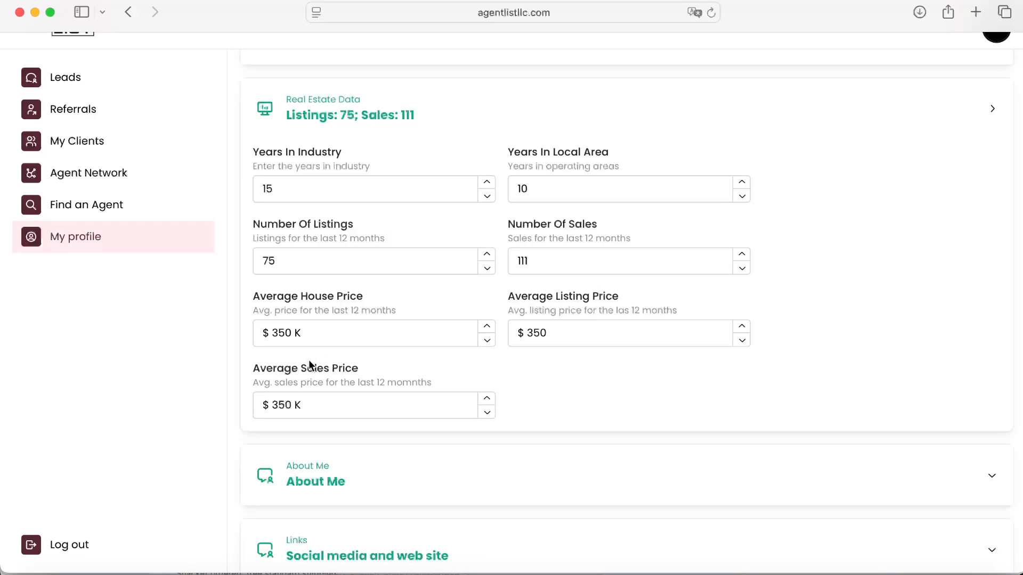
click(552, 335)
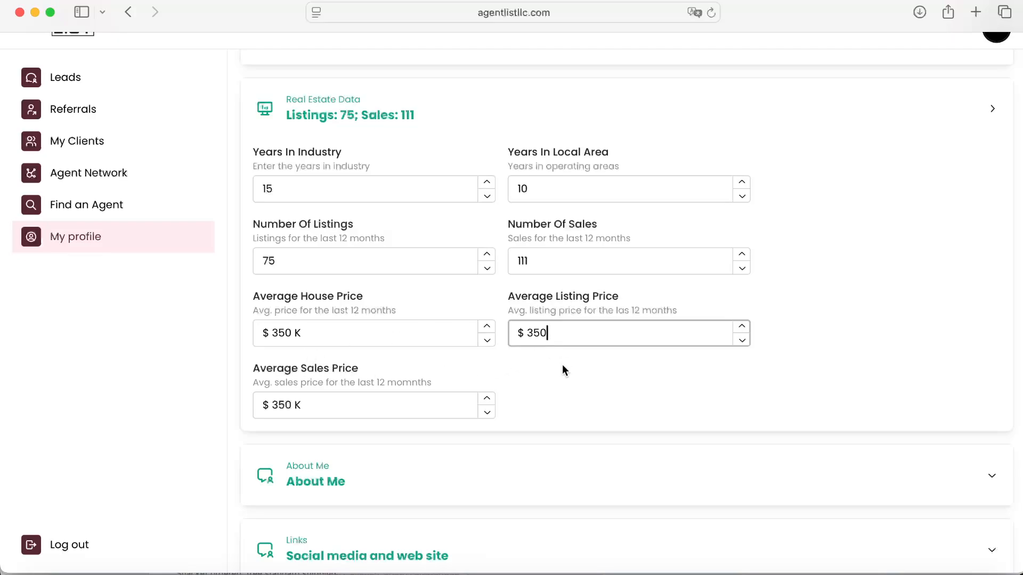
text(000)
click(624, 400)
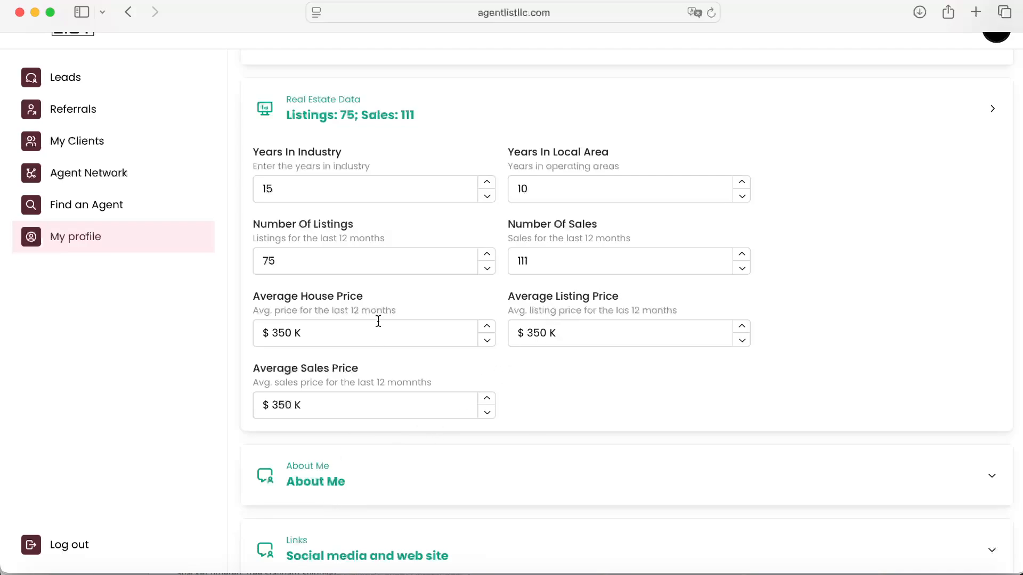
click(344, 100)
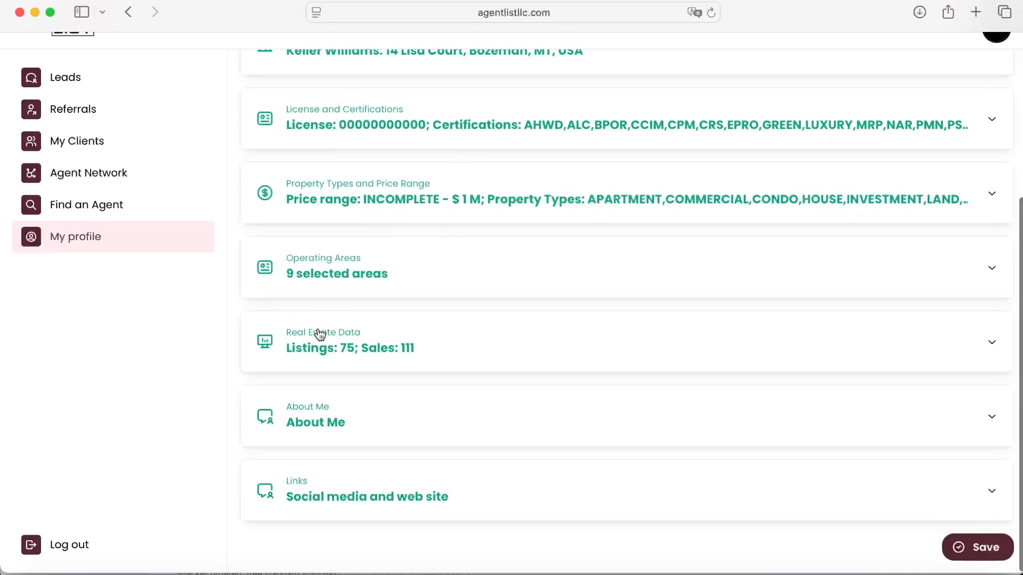
Step: Review the About Me text and the social media and web site links sections of the profile
click(315, 440)
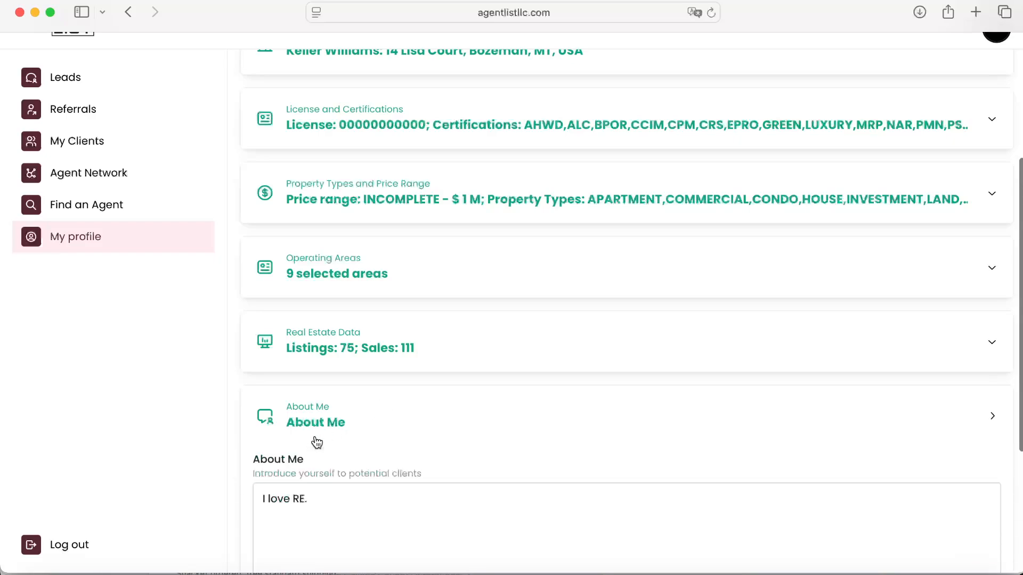
scroll(356, 433, down, 5)
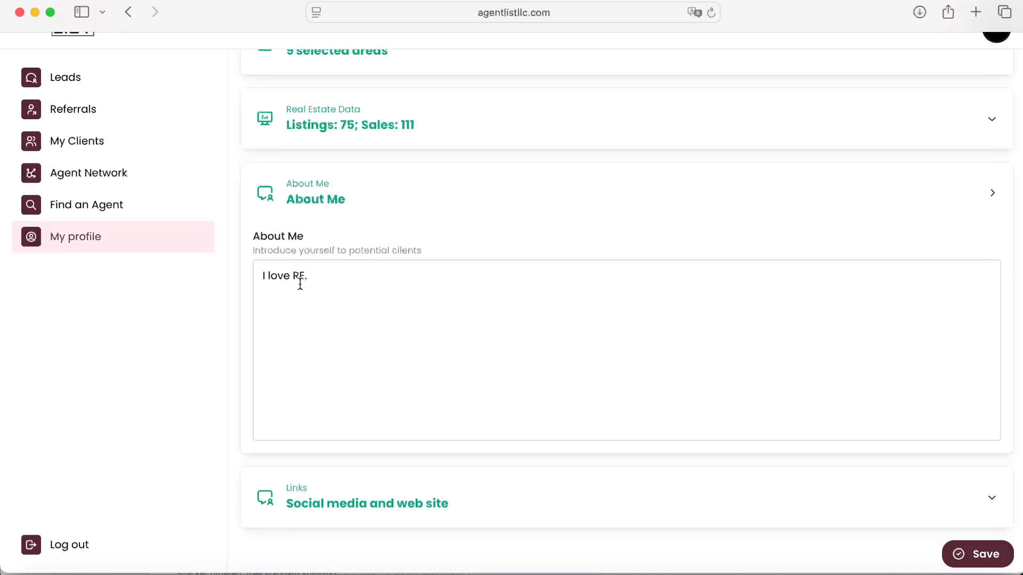
click(339, 193)
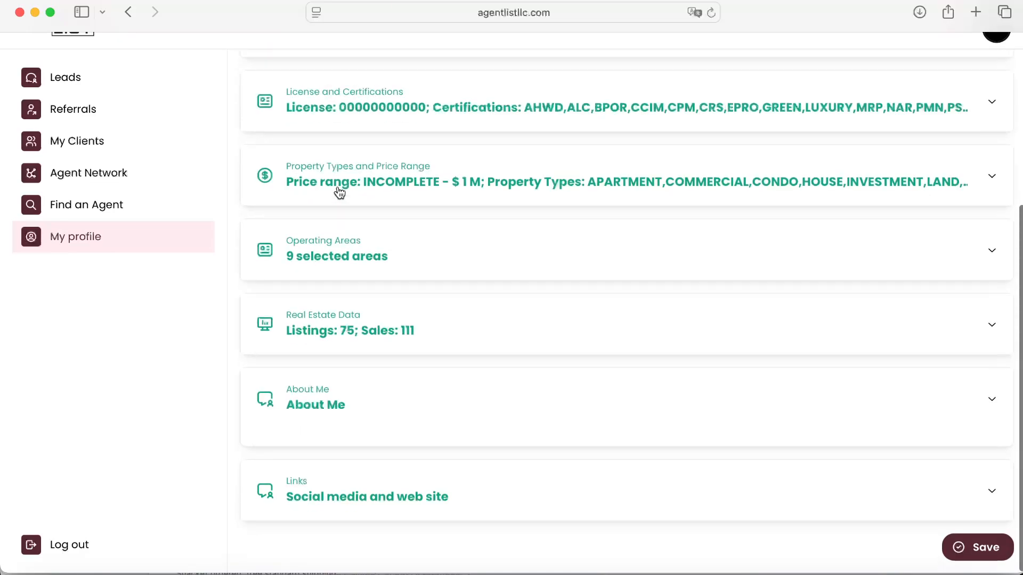
click(333, 498)
scroll(365, 442, down, 7)
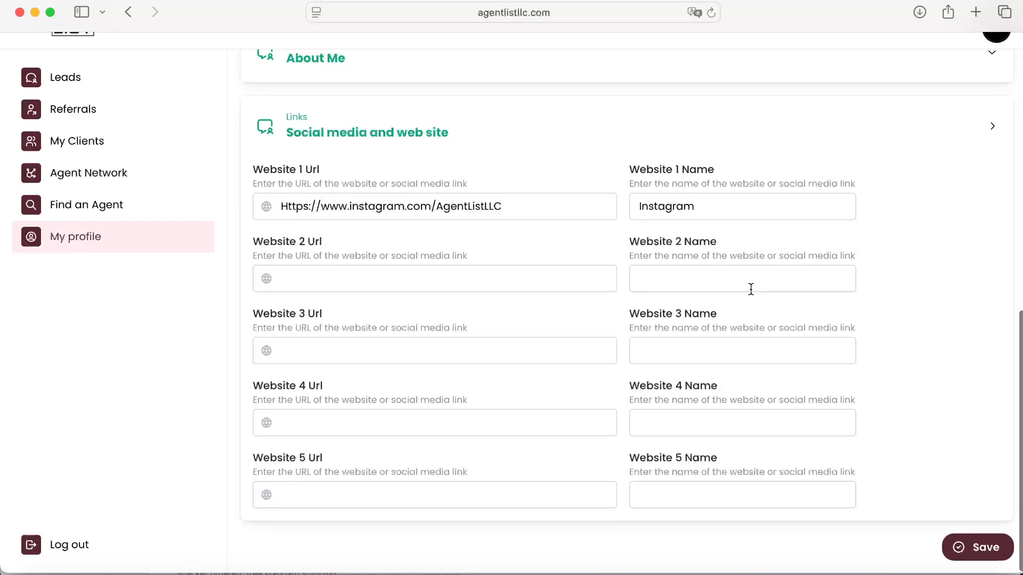
scroll(528, 317, up, 5)
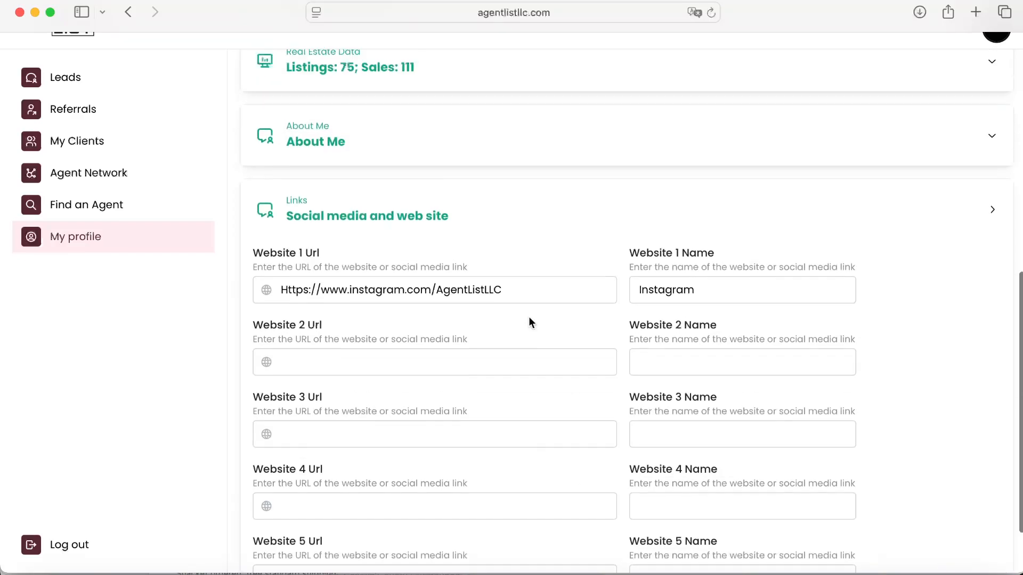
scroll(358, 275, up, 15)
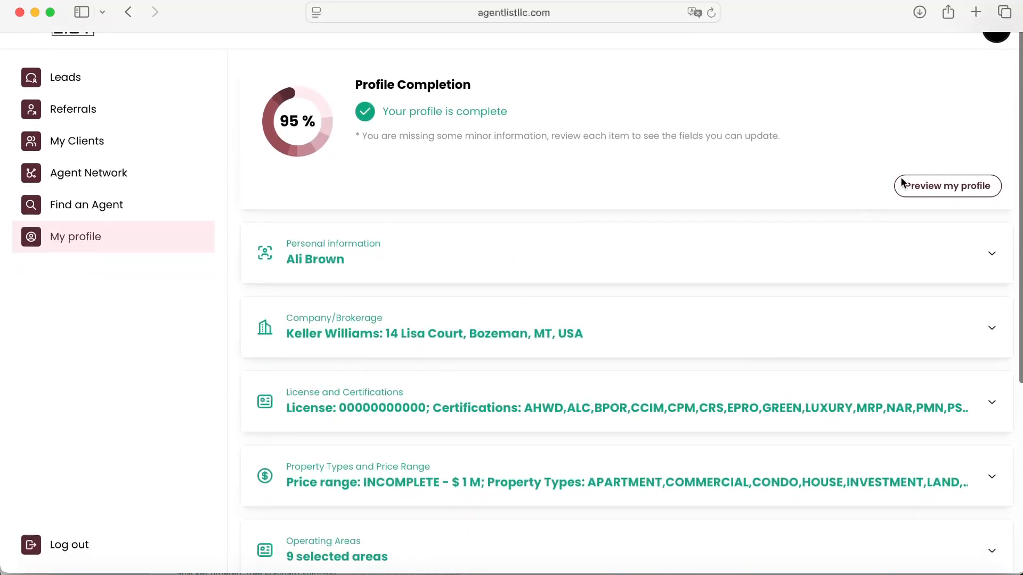
Step: Open the profile preview and scroll through the public agent profile page
click(927, 190)
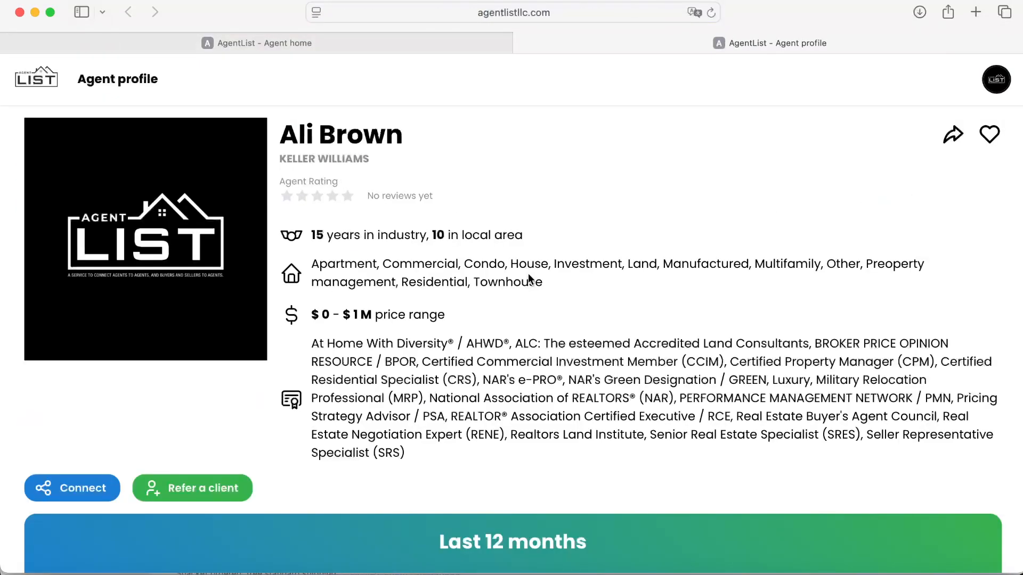
scroll(338, 362, down, 8)
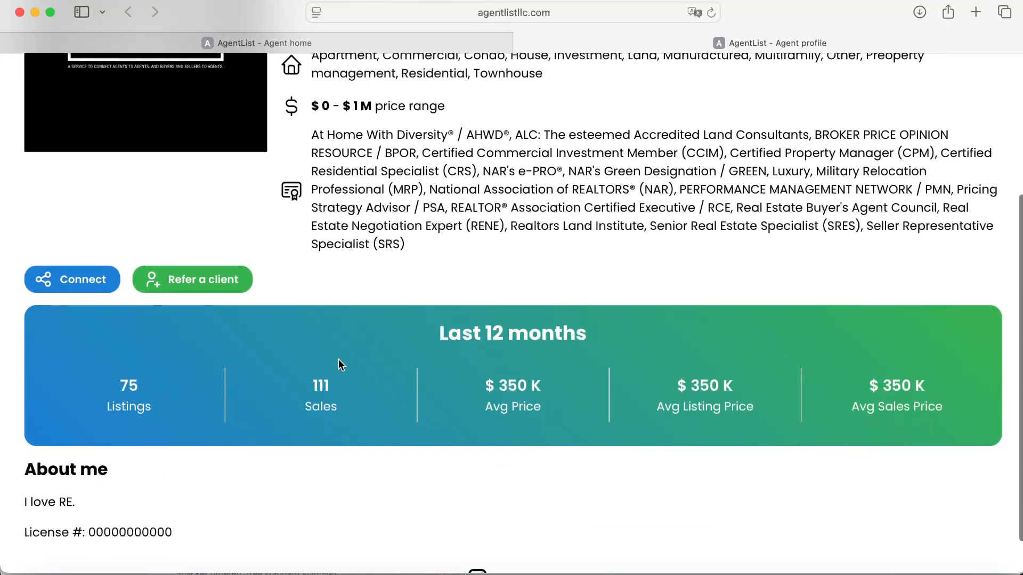
scroll(338, 359, down, 2)
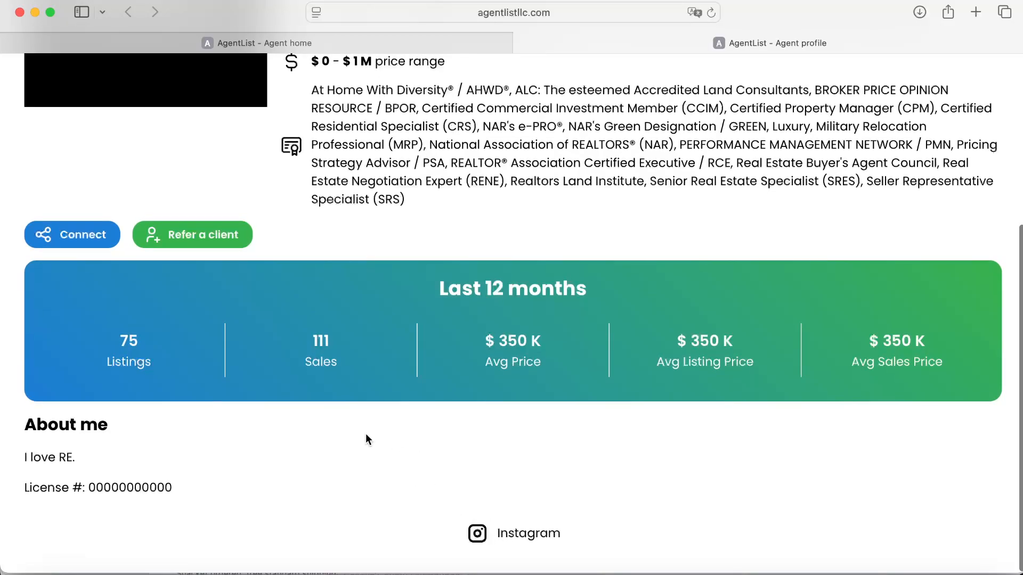
scroll(320, 439, up, 10)
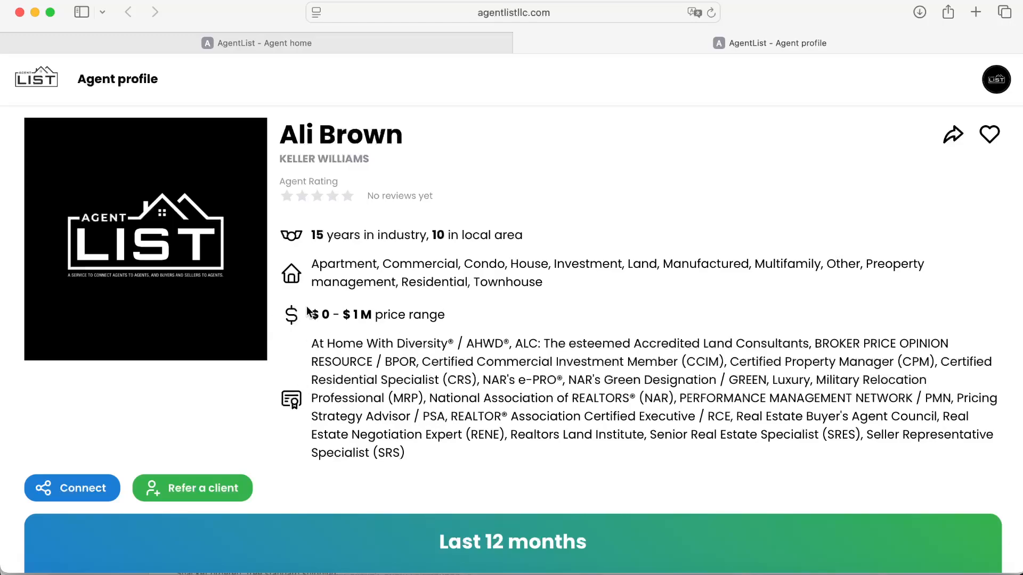
click(609, 574)
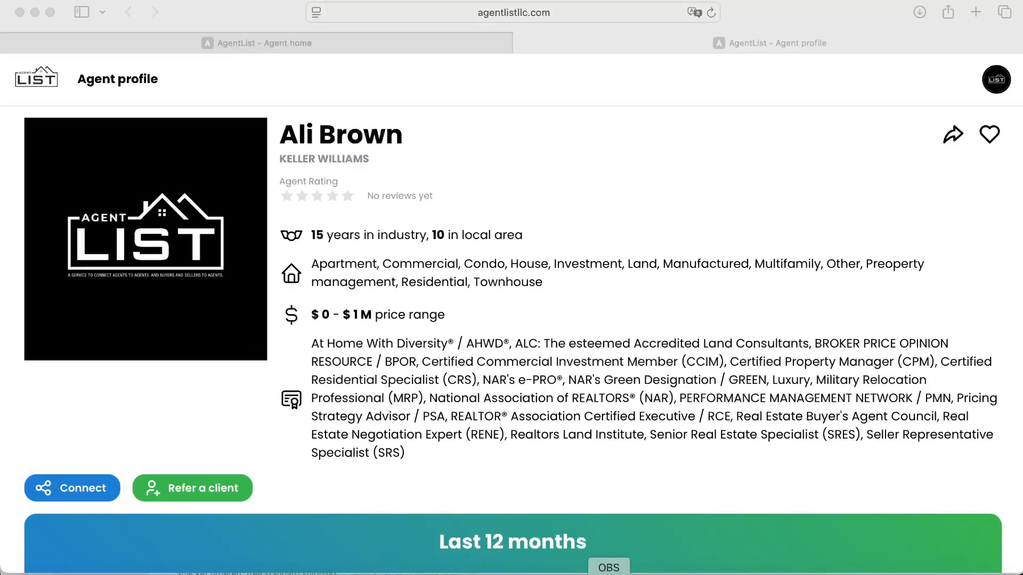